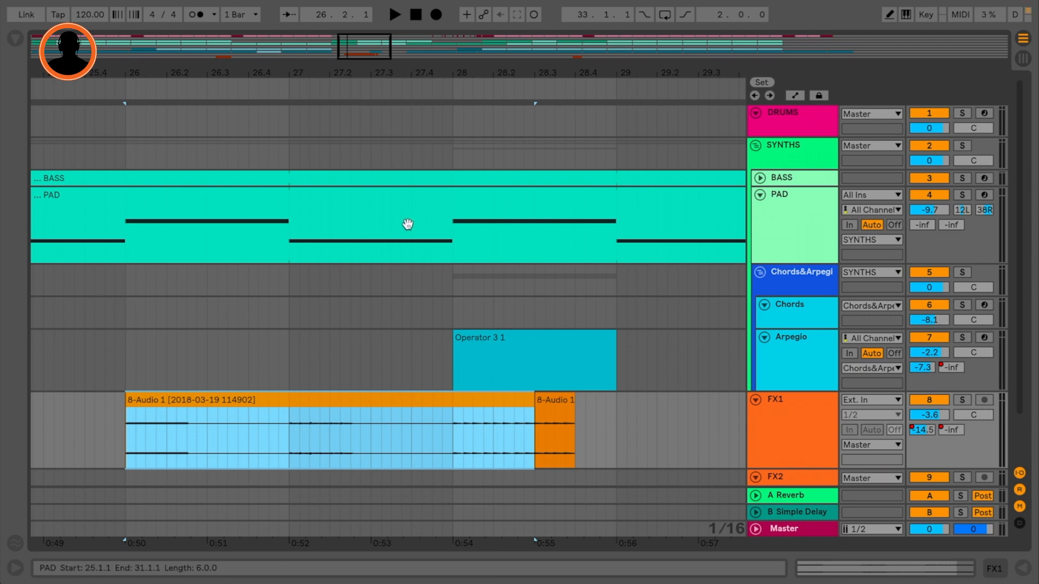
Step: Solo the PAD track and play its clip from position 27.3
left_click(376, 234)
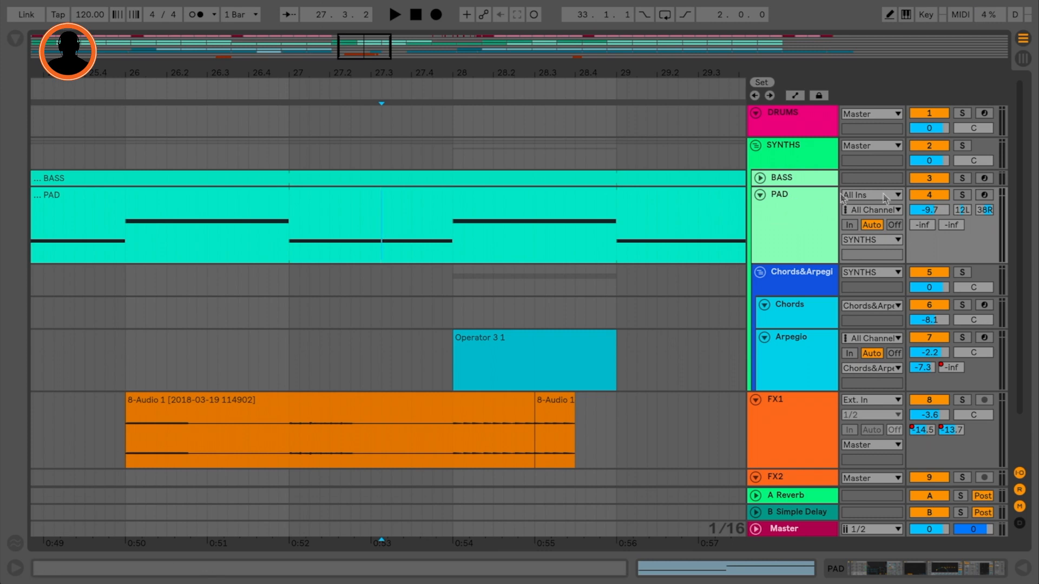
left_click(963, 195)
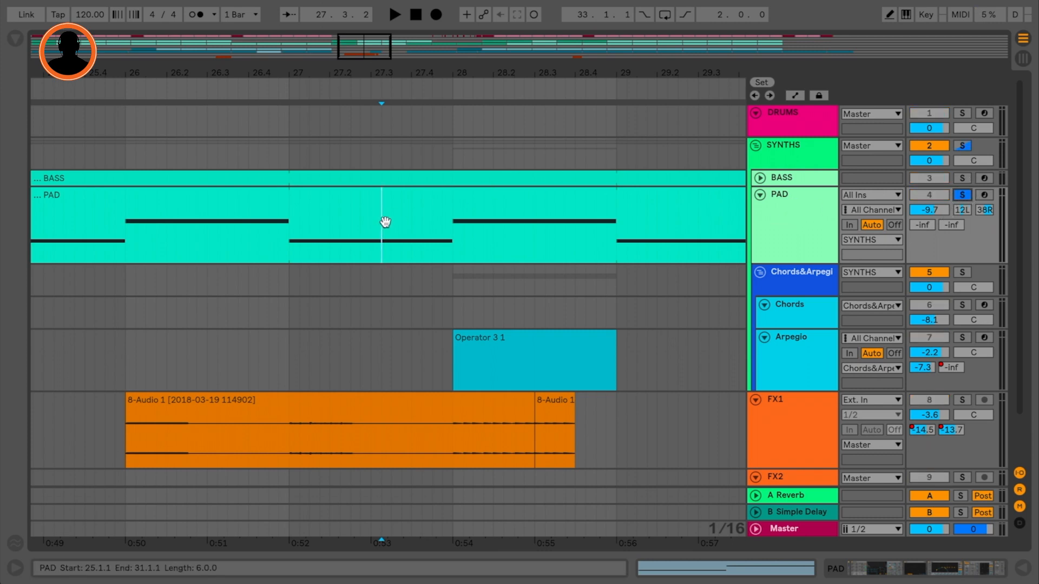
key("space")
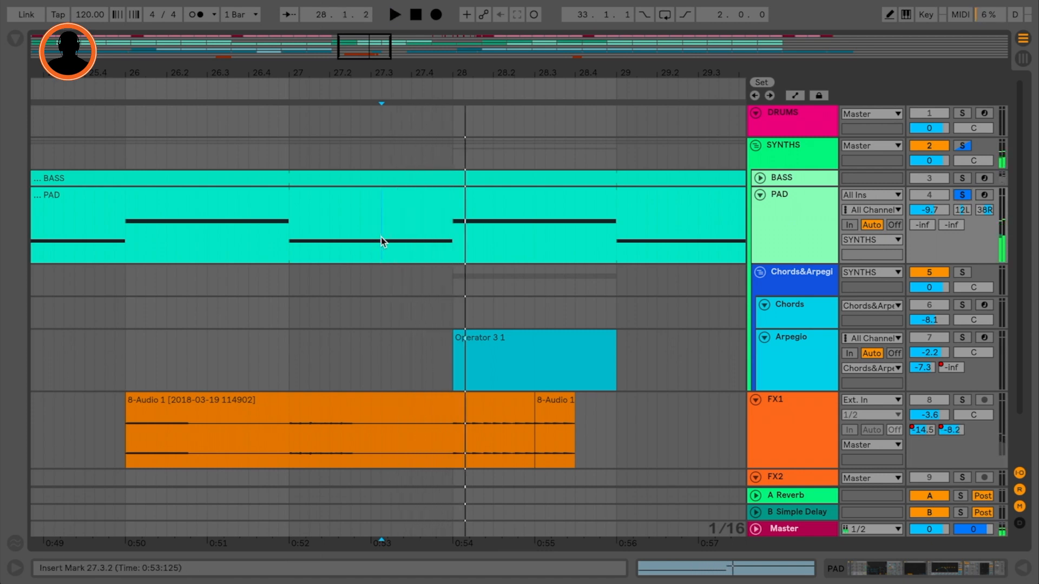
key("space")
key("space")
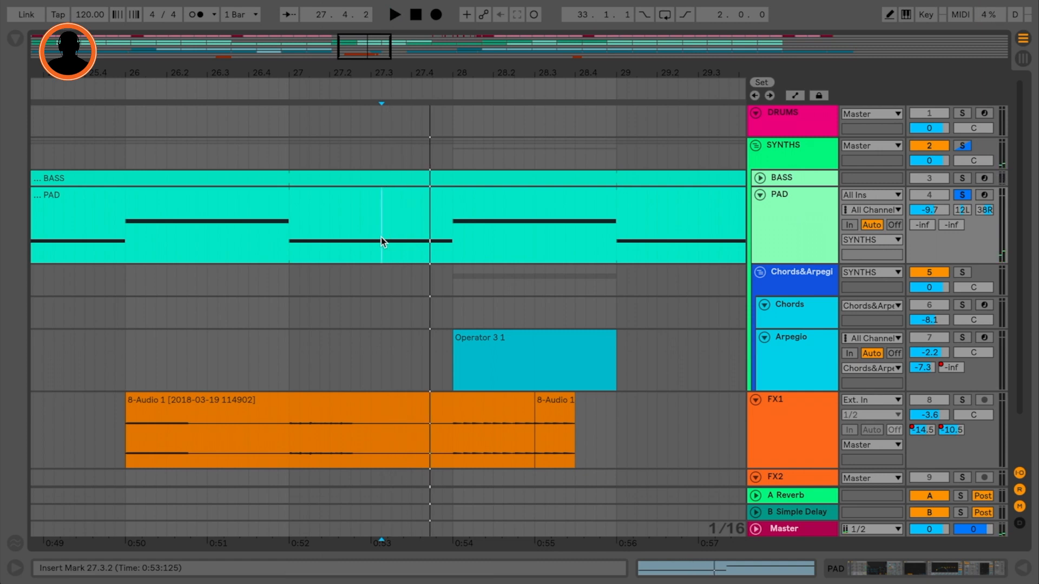
left_click(229, 1)
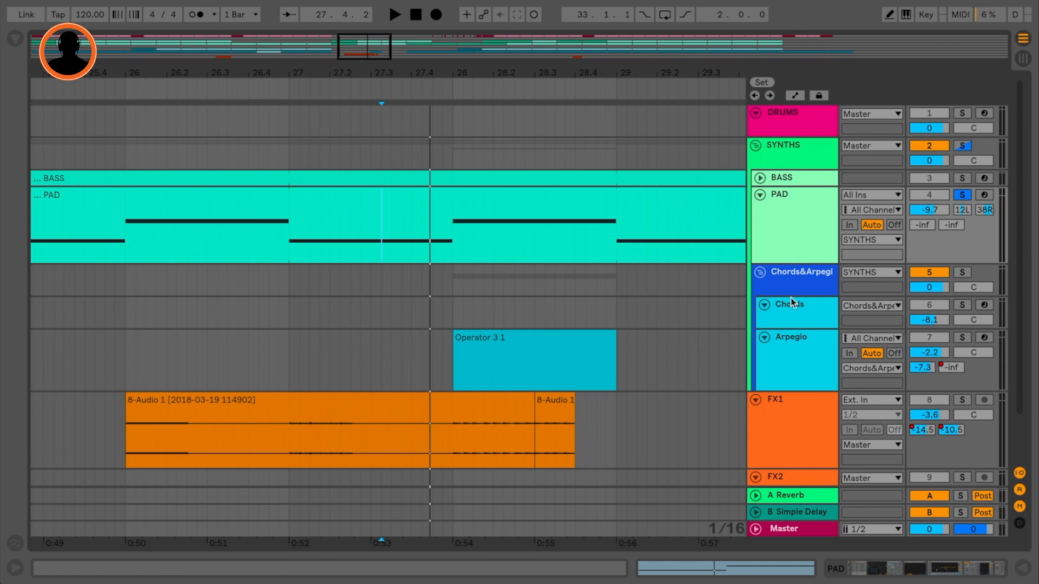
Step: Fold and unfold the SYNTHS group and the nested Chords&Arpegio group to examine the track hierarchy
left_click(755, 147)
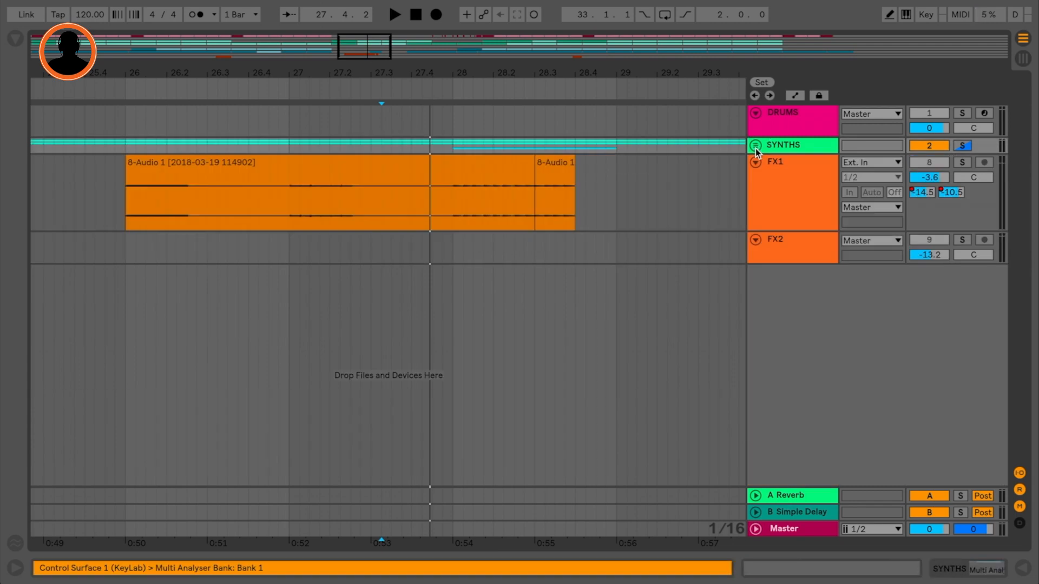
left_click(756, 146)
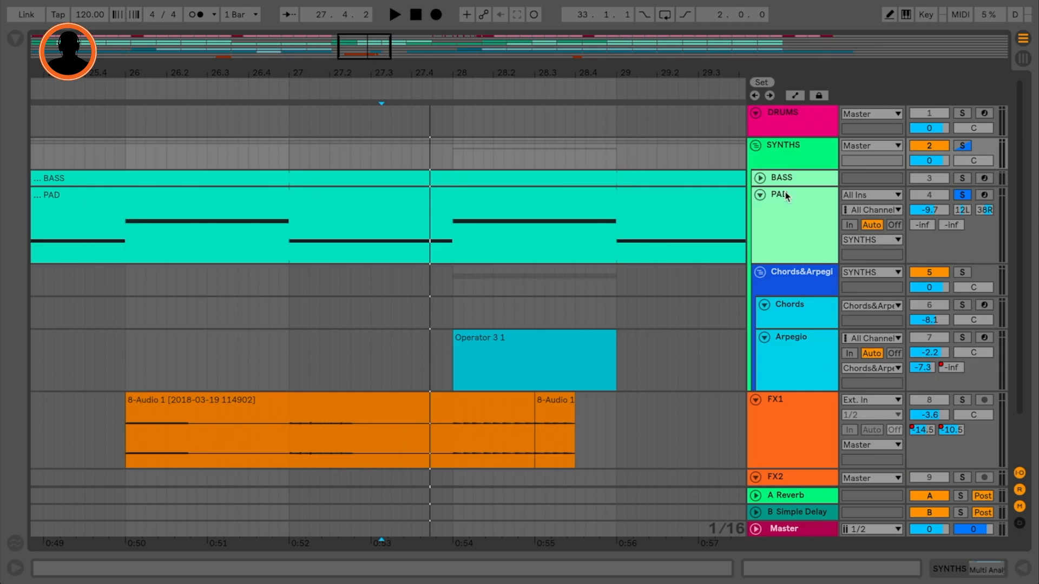
left_click(782, 279)
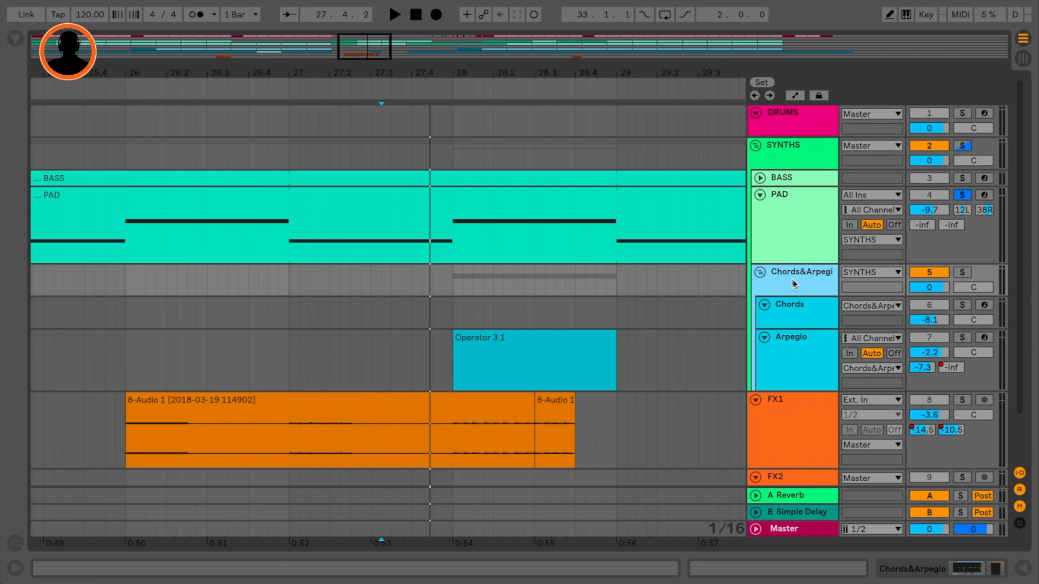
left_click(760, 272)
left_click(760, 272)
left_click(791, 163)
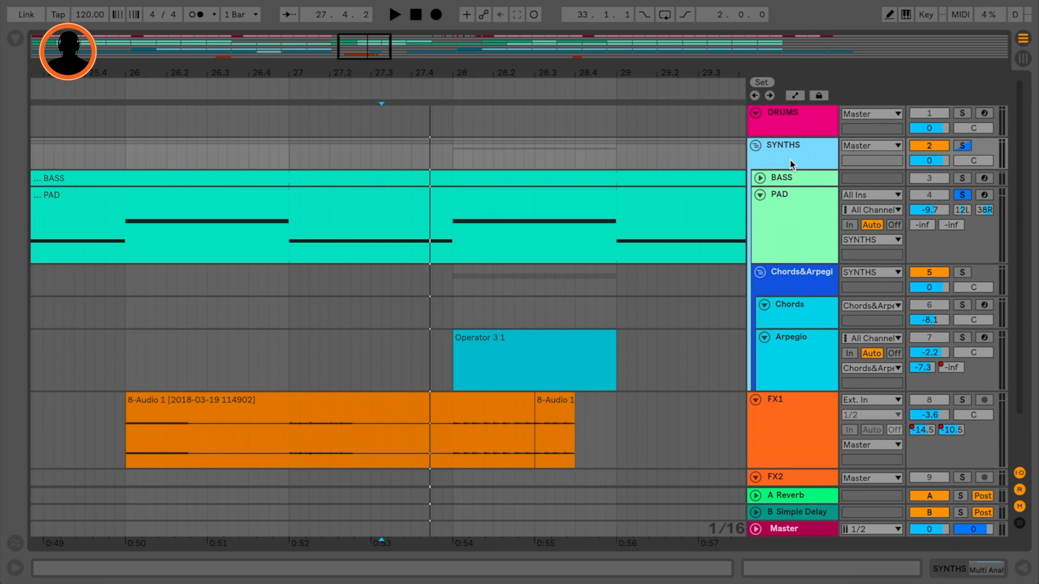
left_click(793, 267)
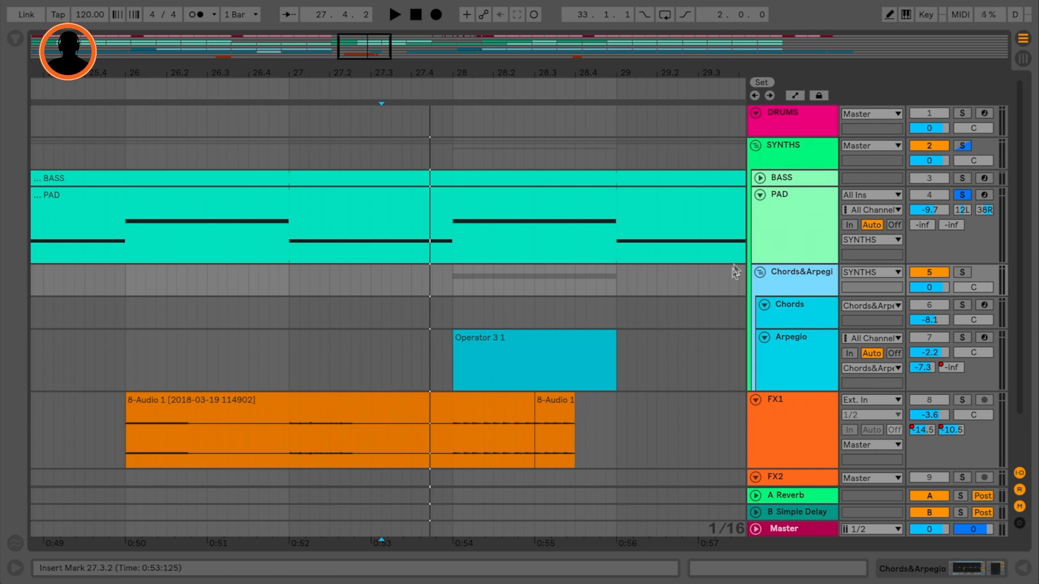
Step: Show automation in the arrangement and examine the PAD track's automatable devices and Mixer parameters
key("a")
left_click(795, 96)
left_click(795, 96)
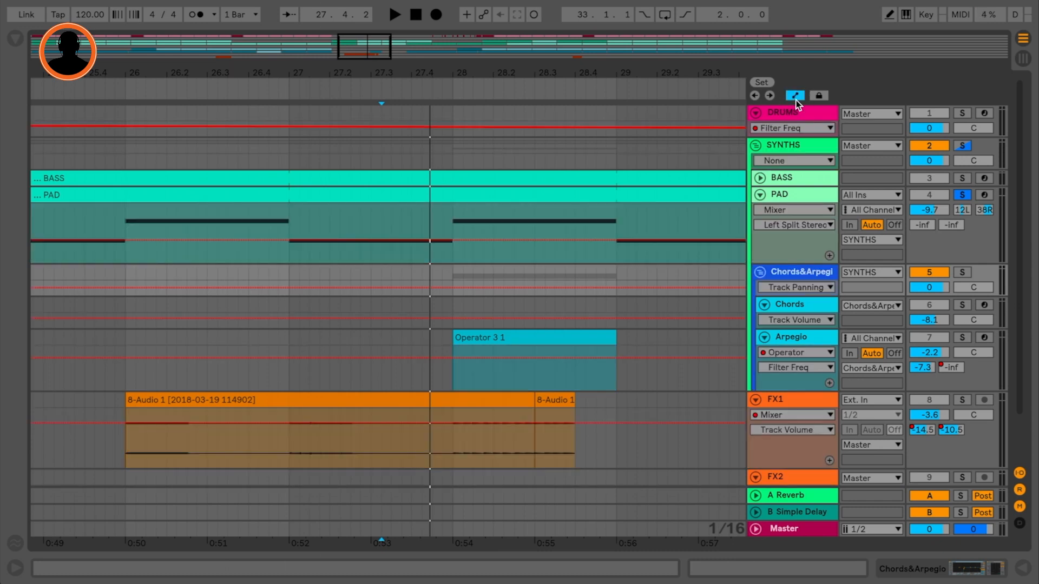
scroll(511, 187, "down", 2)
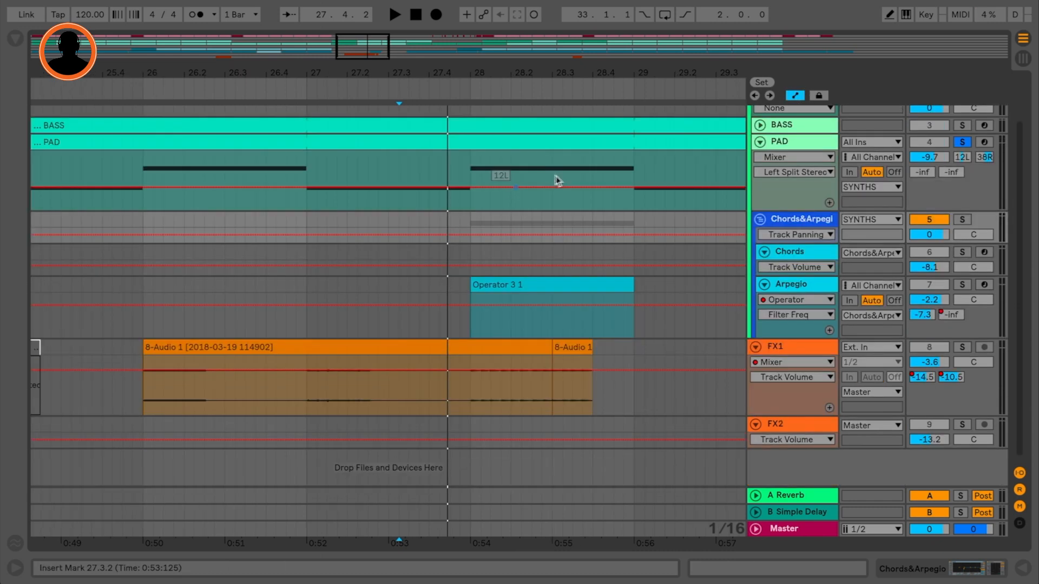
left_click(783, 158)
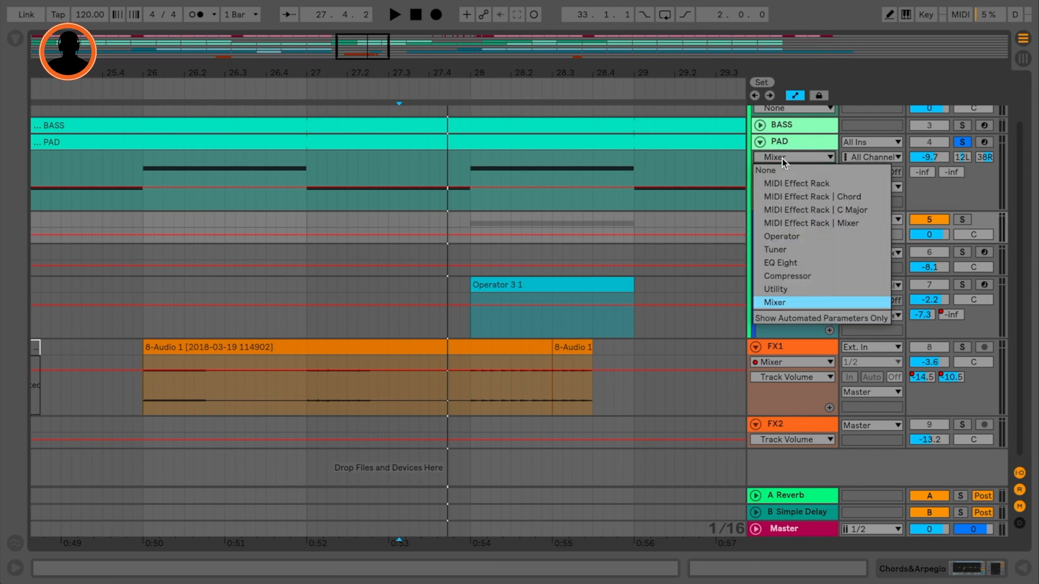
left_click(801, 158)
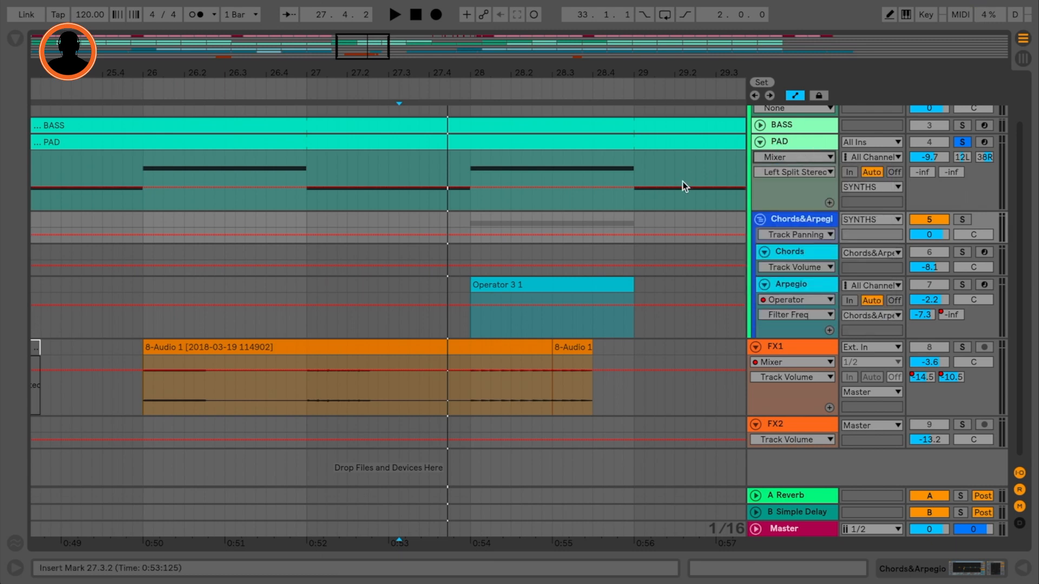
left_click(805, 174)
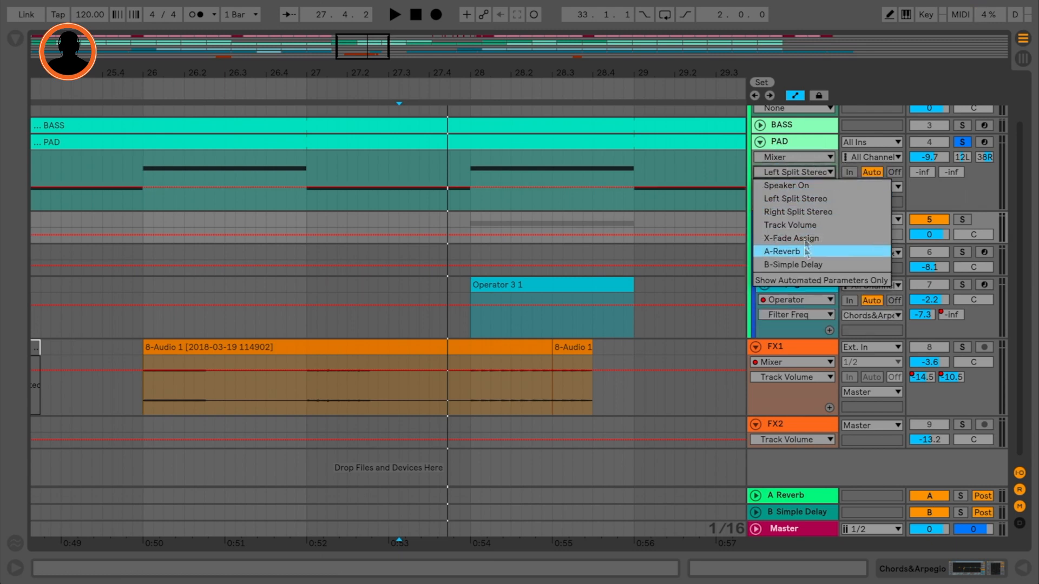
left_click(803, 172)
Step: Try adding breakpoints to the PAD track's Left Split Stereo automation around position 27.4
left_click_drag(420, 69, 427, 102)
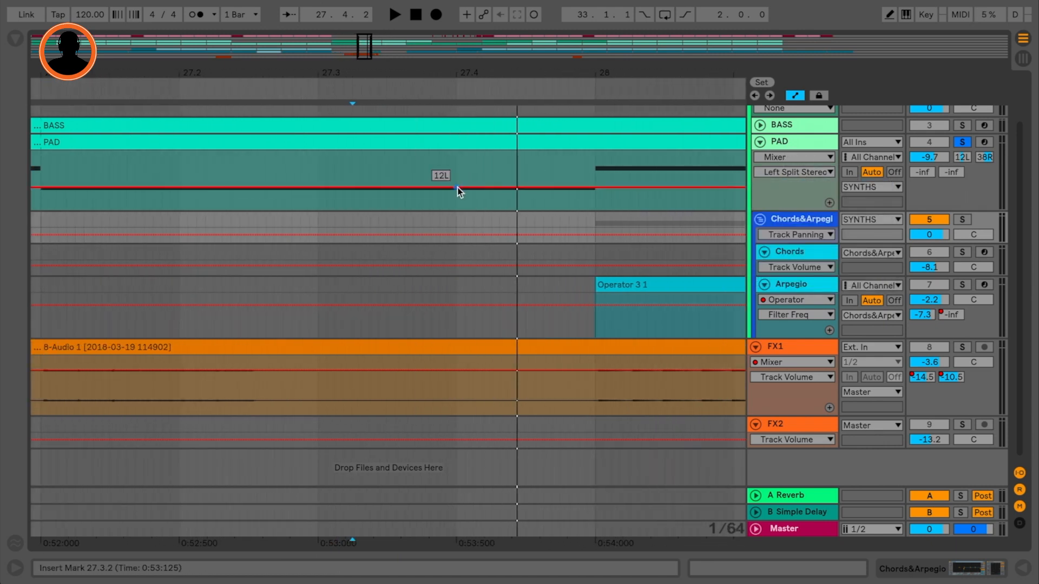
left_click(378, 188)
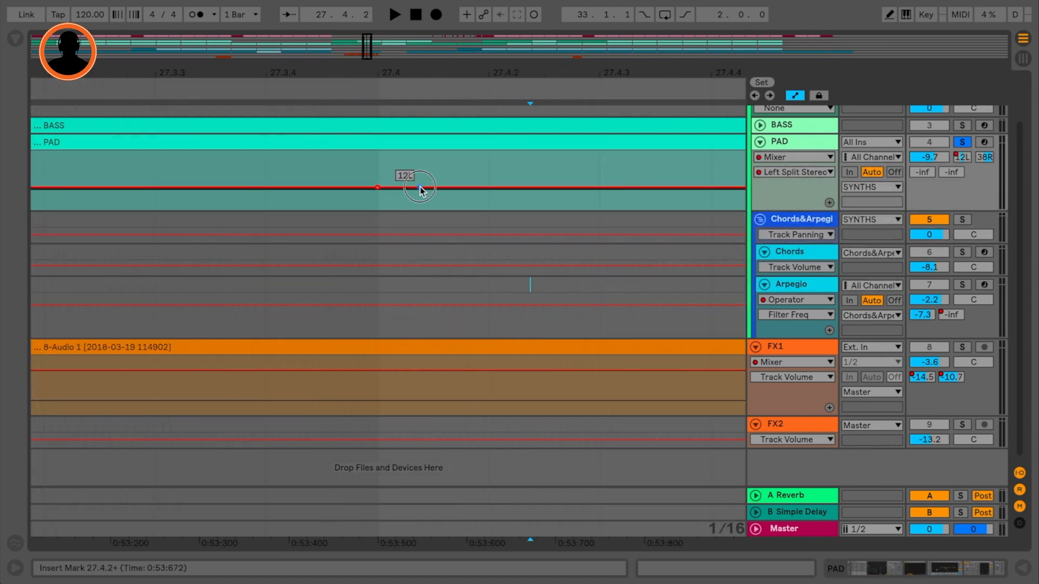
left_click_drag(421, 187, 600, 179)
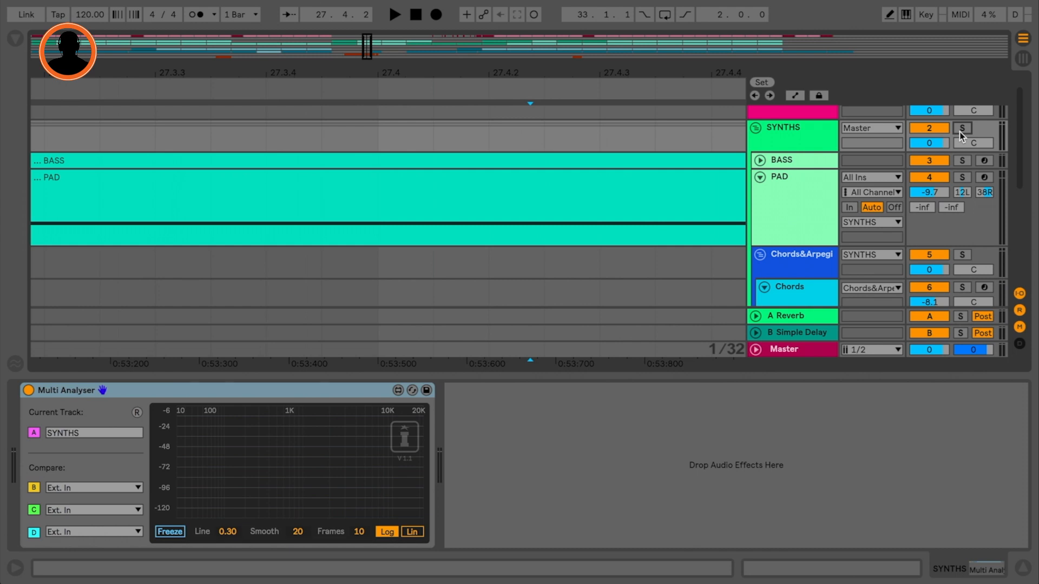
Step: Set the SYNTHS group's Multi Analyser comparison inputs B, C and D to BASS, PAD and Chords&Arpegio
left_click(814, 134)
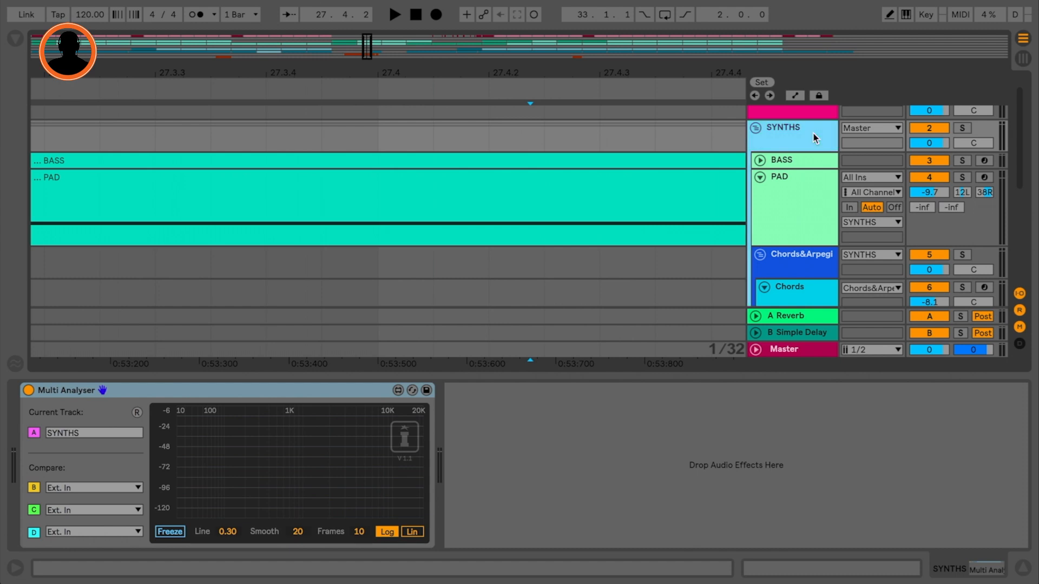
left_click(133, 487)
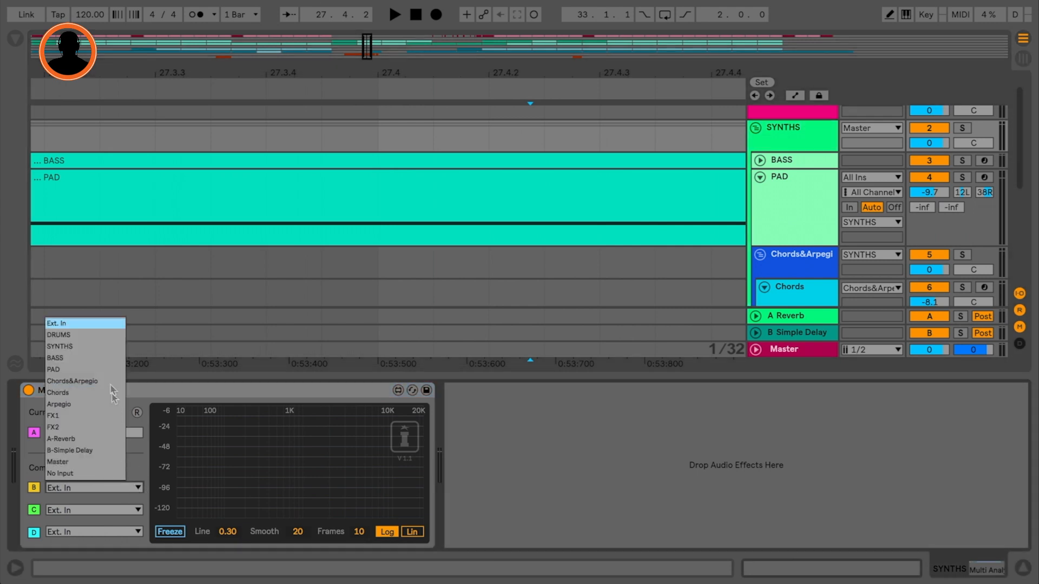
left_click(92, 358)
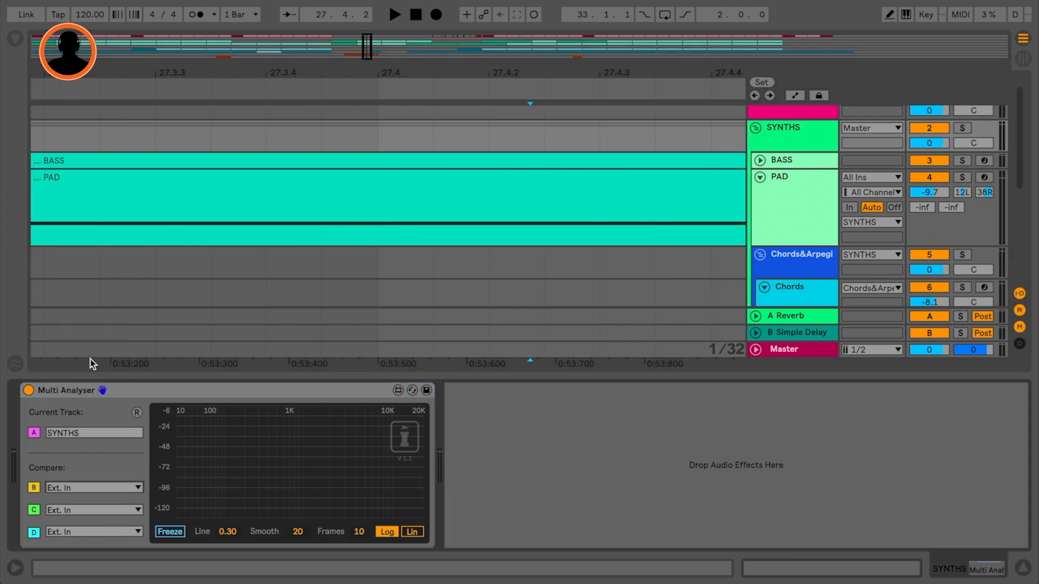
left_click(137, 513)
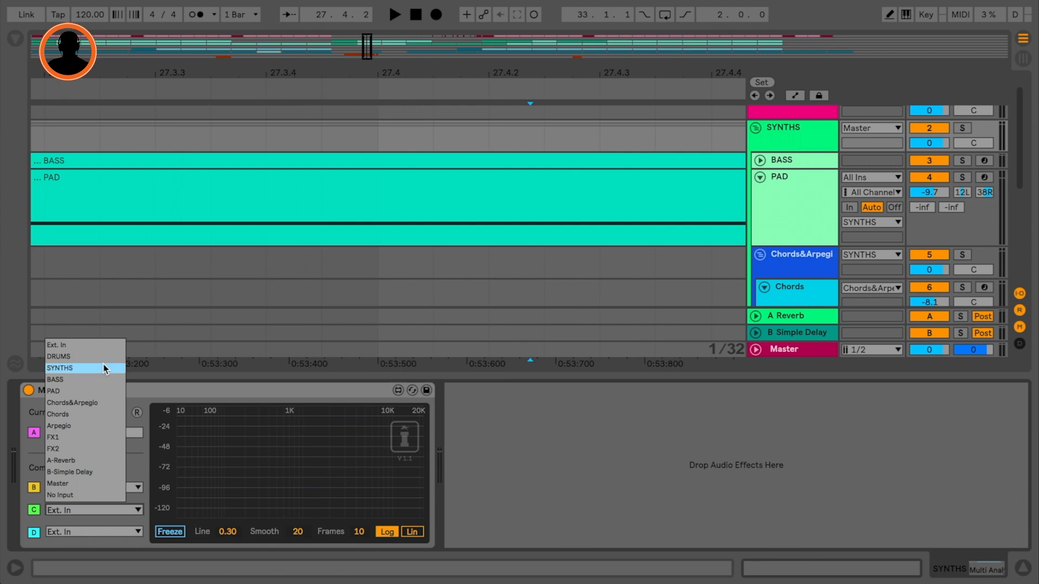
left_click(81, 392)
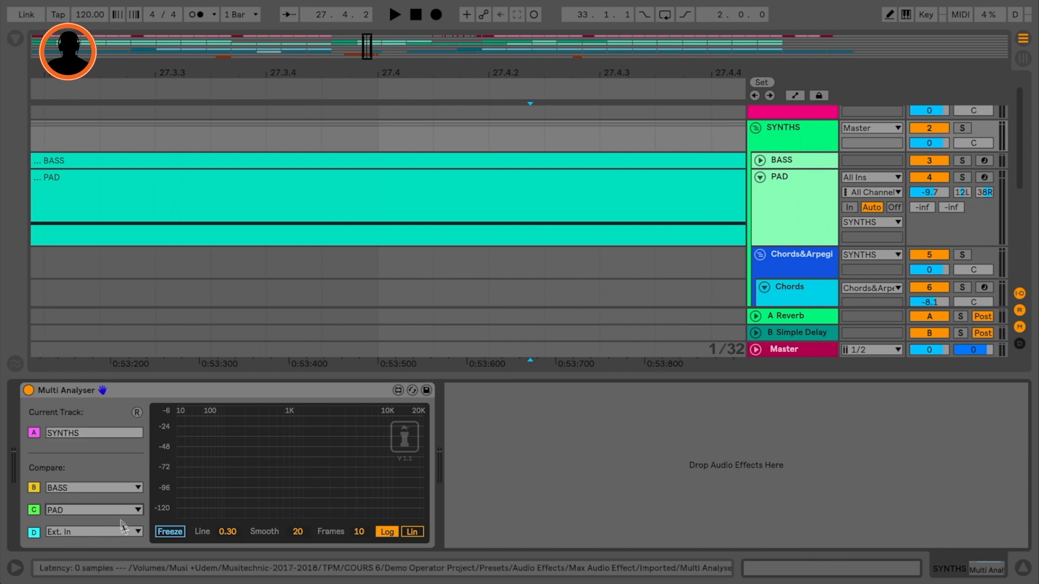
left_click(138, 533)
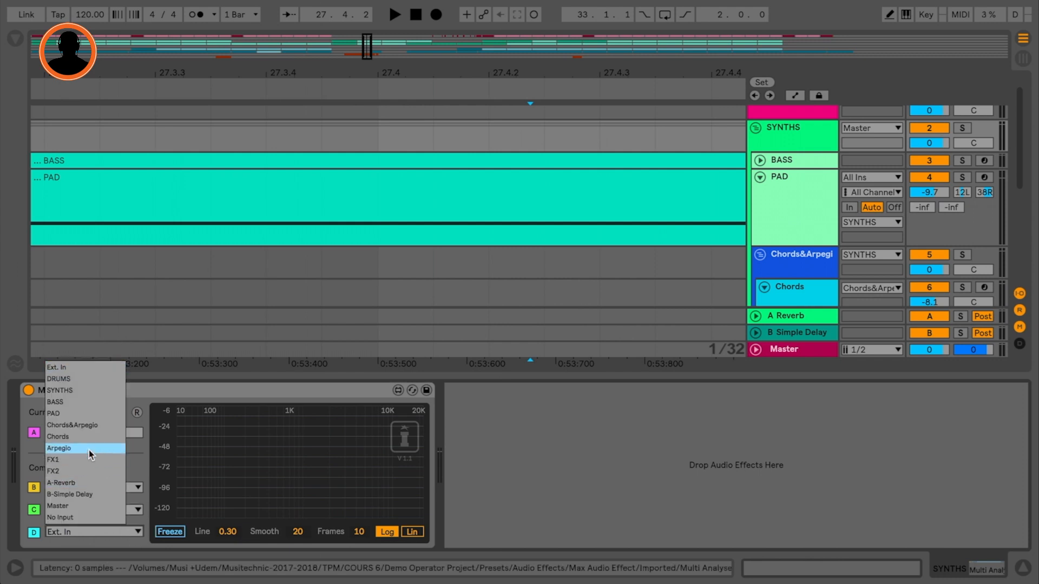
left_click(84, 426)
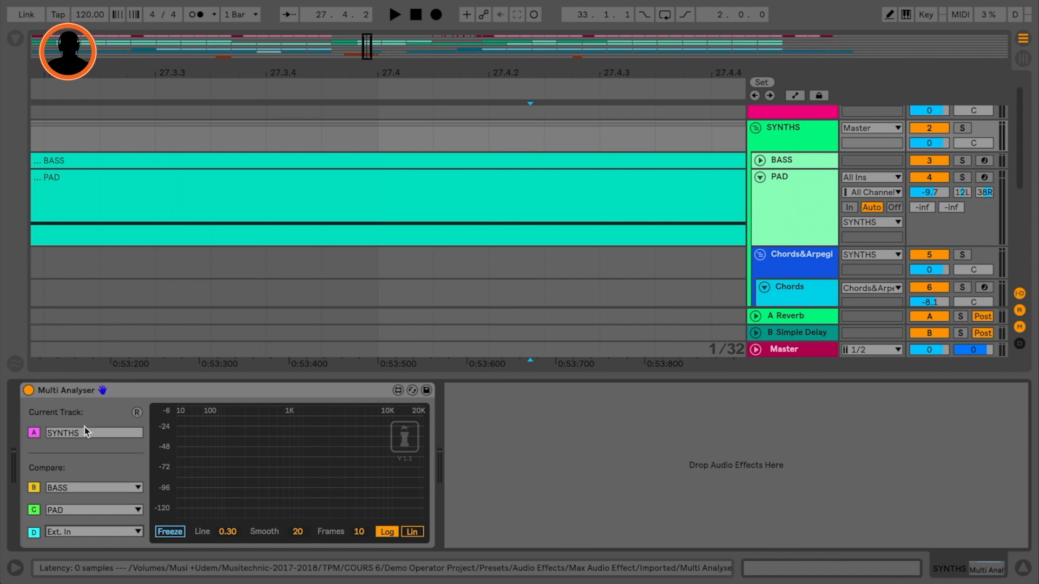
Step: Loop and play bars 9 to 17 on the Chords&Arpegio group to compare the spectra in Multi Analyser
left_click_drag(366, 75, 344, 1)
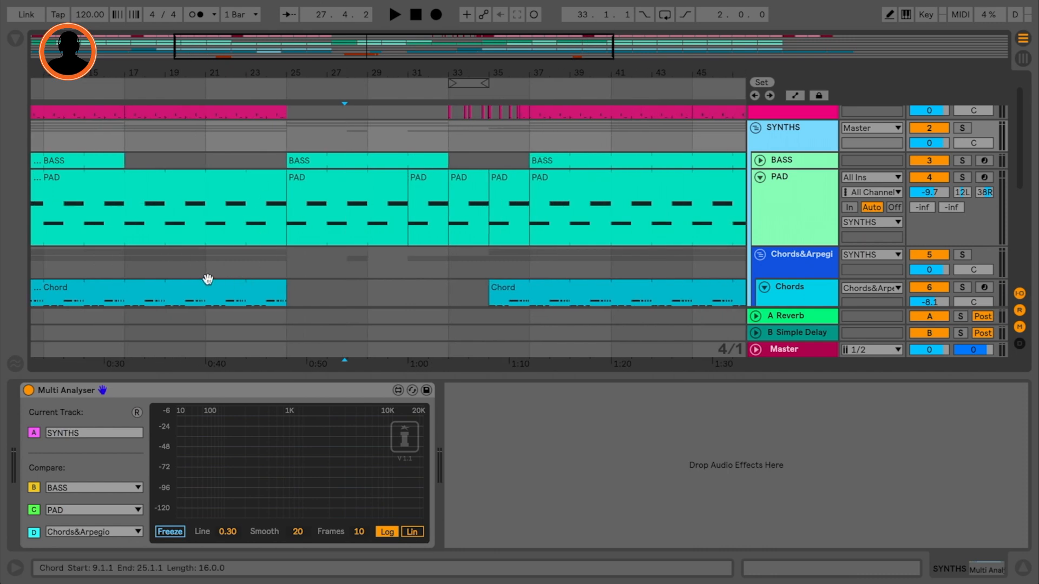
left_click_drag(204, 274, 141, 271)
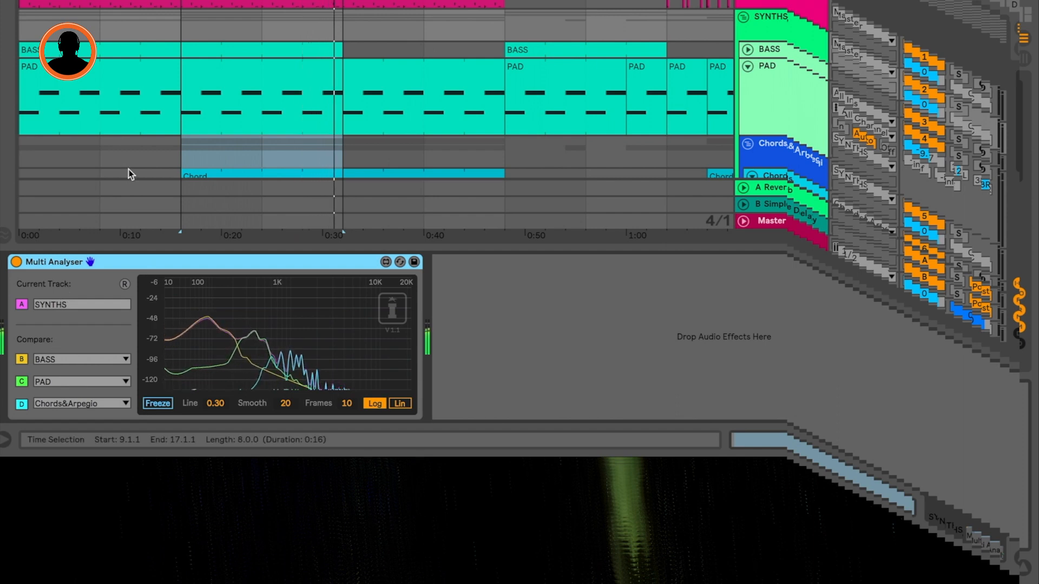
scroll(128, 169, "down", 3)
scroll(282, 112, "up", 3)
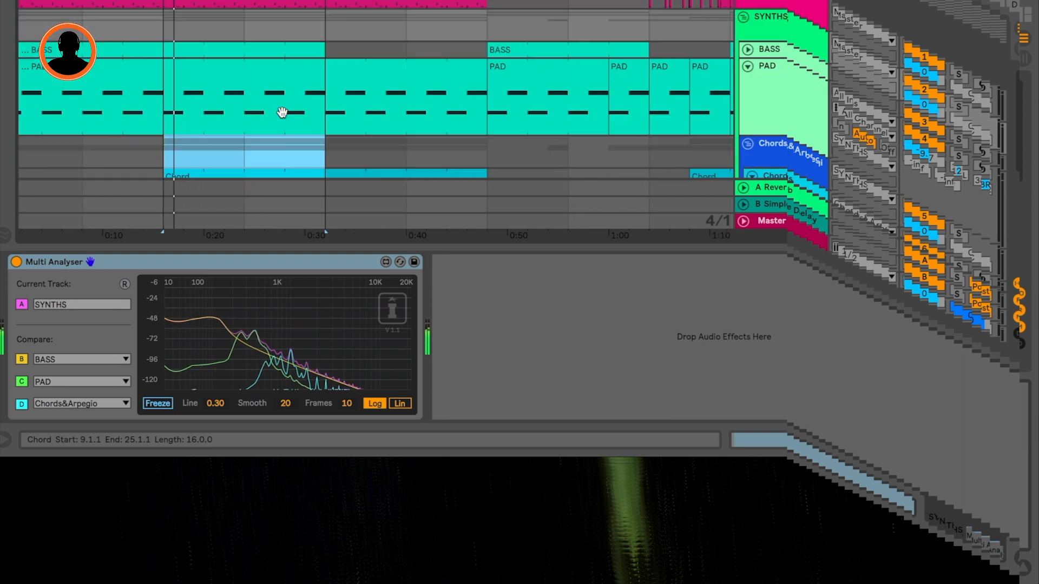
Step: Set the arrangement loop to the Operator 3 1 clip from bar 31 to 35 on the Arpegio track and switch looping off
scroll(276, 49, "down", 3)
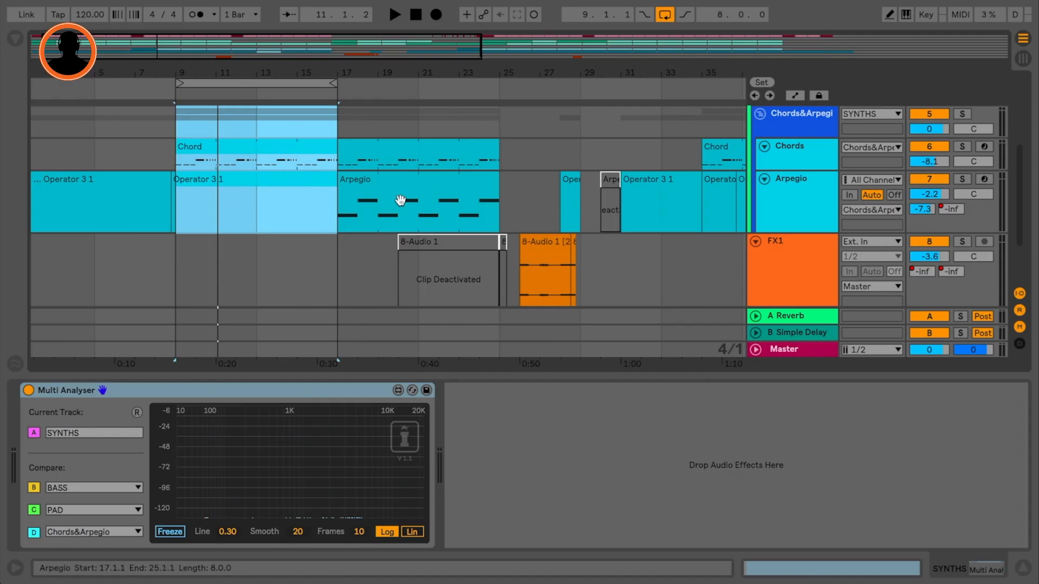
left_click(401, 200)
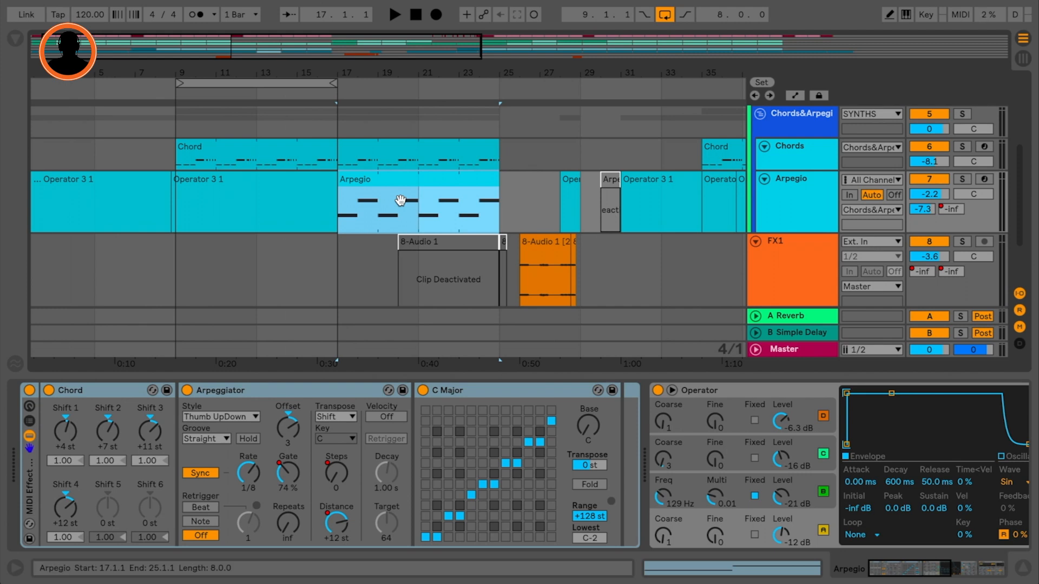
scroll(541, 184, "right", 3)
left_click(558, 181)
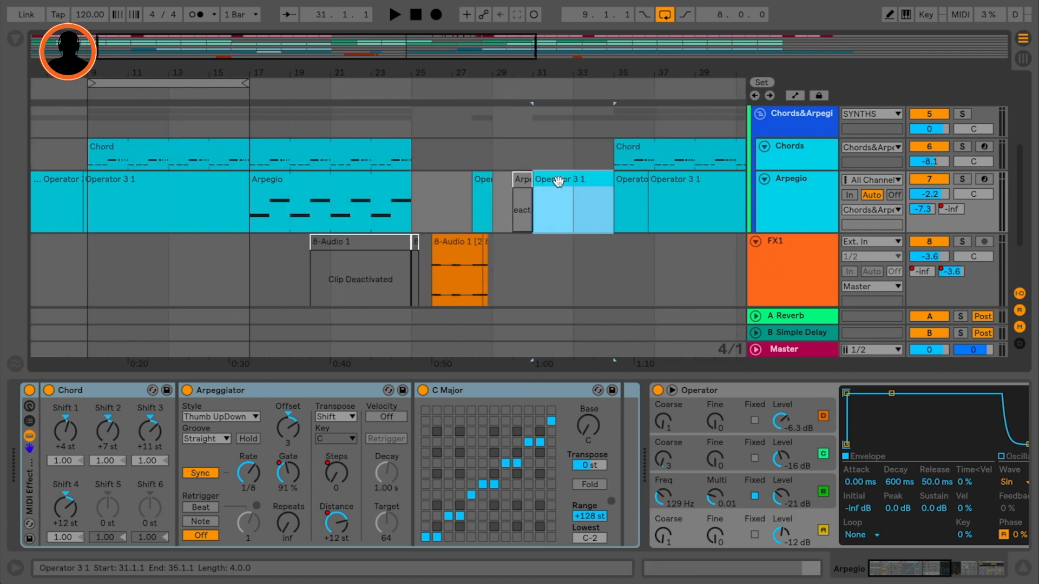
key("ctrl+l")
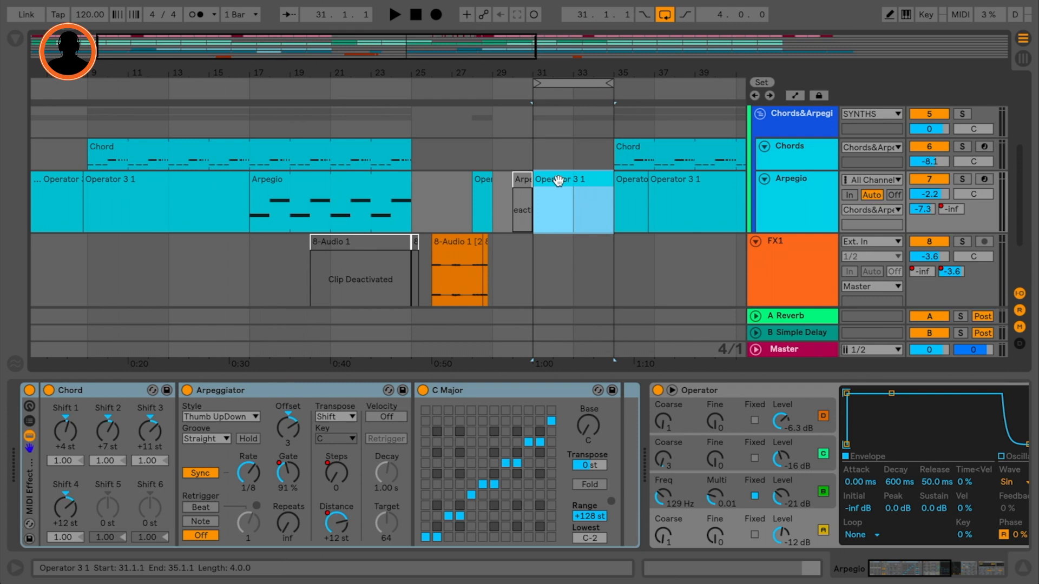
key("ctrl+l")
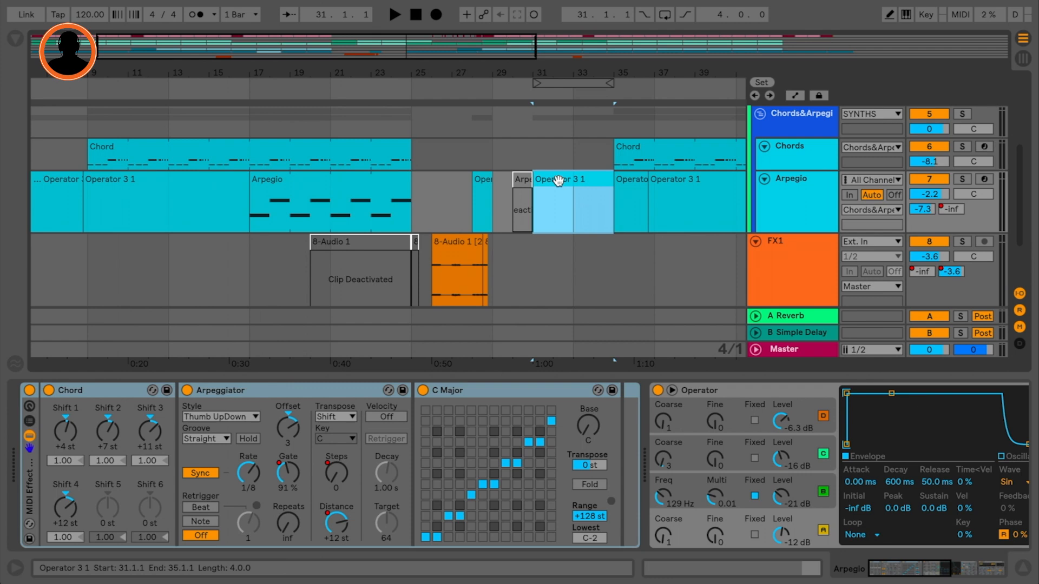
left_click(661, 16)
left_click(661, 18)
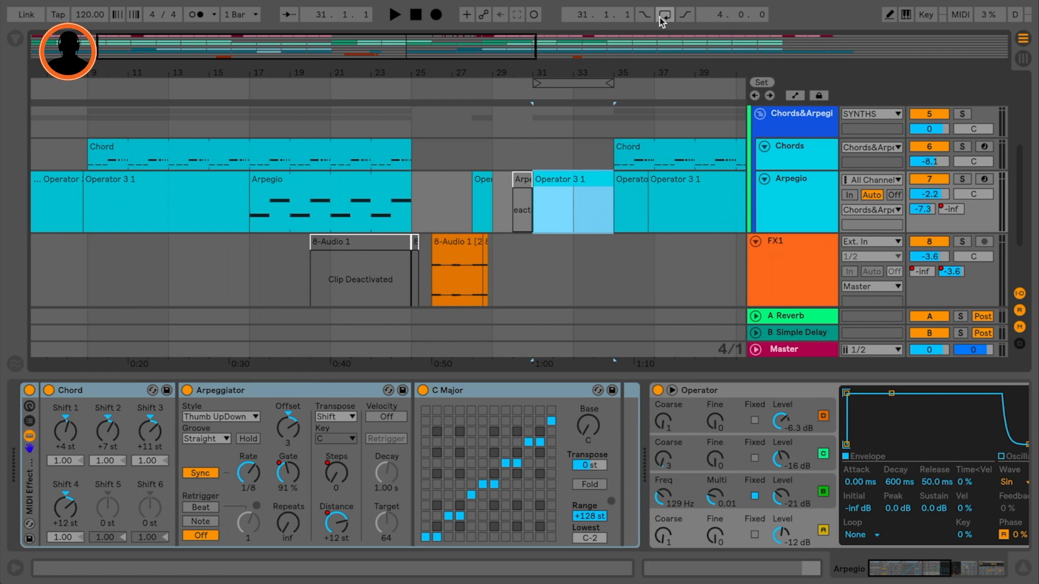